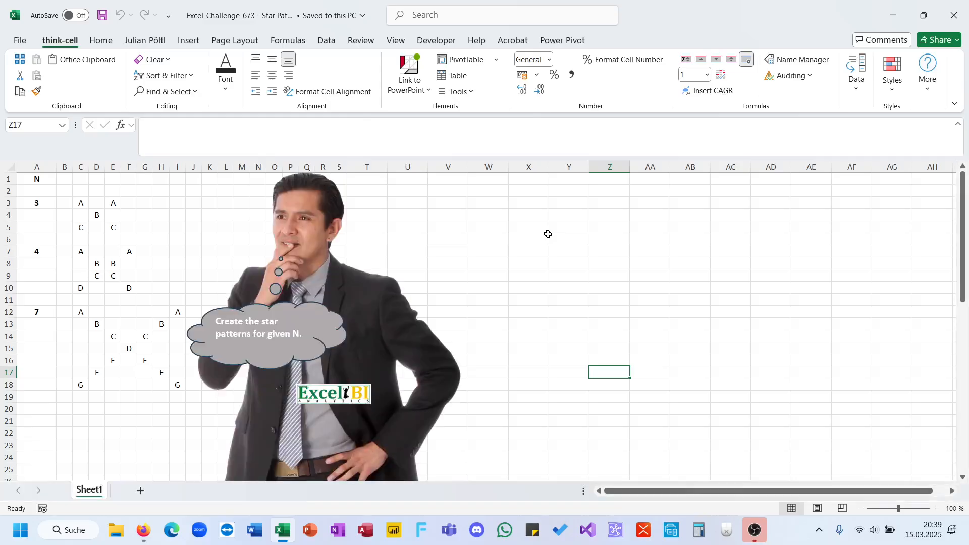
Delete the picture of the man and the Excel BI logo, and move the thought bubble to around columns Z–AE, rows 14–20
{"action": "left_click", "coordinate": [386, 329]}
{"action": "key", "text": "Delete"}
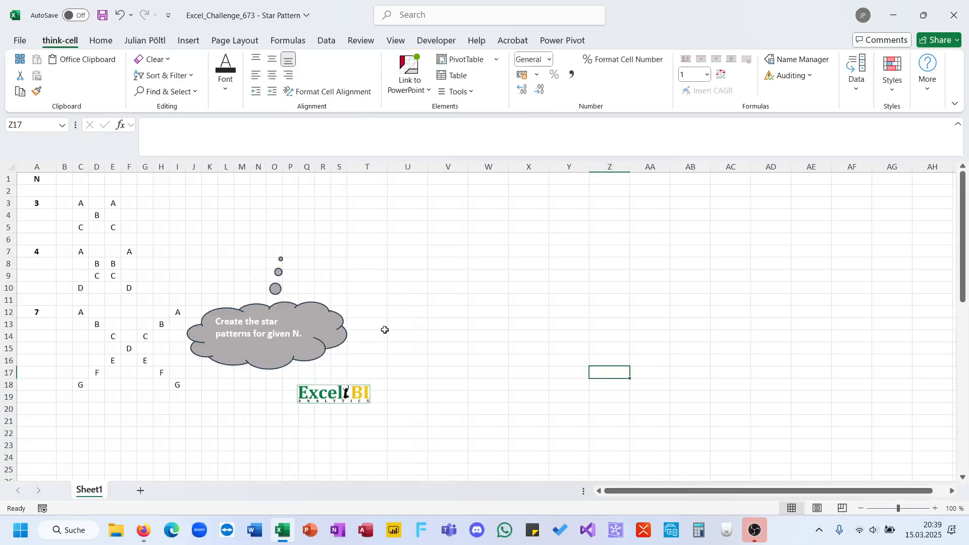
{"action": "left_click", "coordinate": [350, 402]}
{"action": "key", "text": "Delete"}
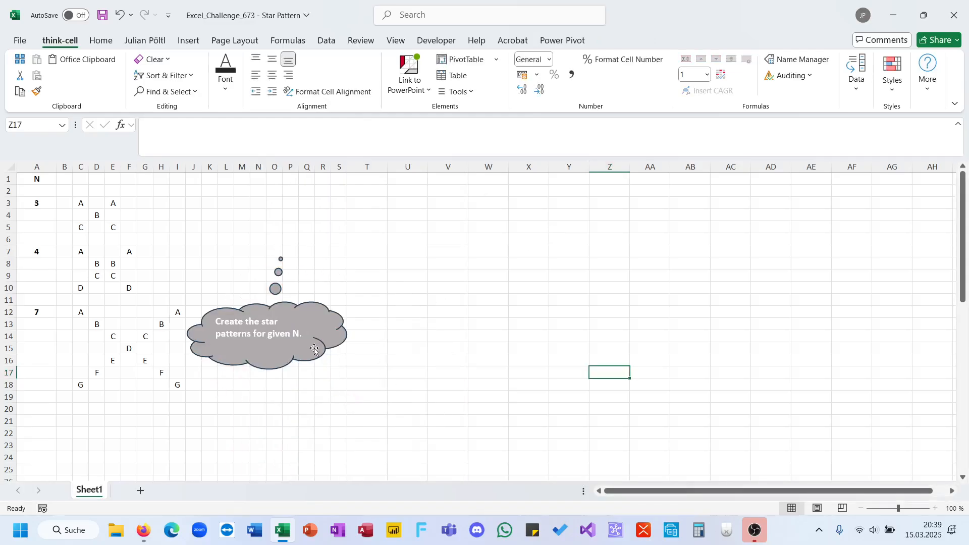
{"action": "left_click_drag", "start_coordinate": [361, 325], "coordinate": [832, 365]}
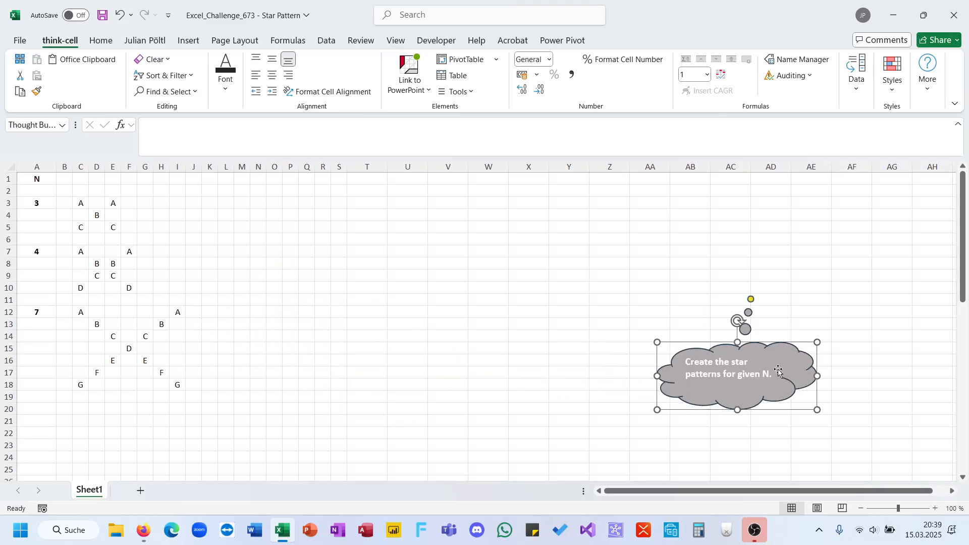
Enter =MAKEARRAY(A3;A3;LAMBDA(A;B;A)) in cell S3
{"action": "left_click", "coordinate": [346, 206]}
{"action": "type", "text": "=mak"}
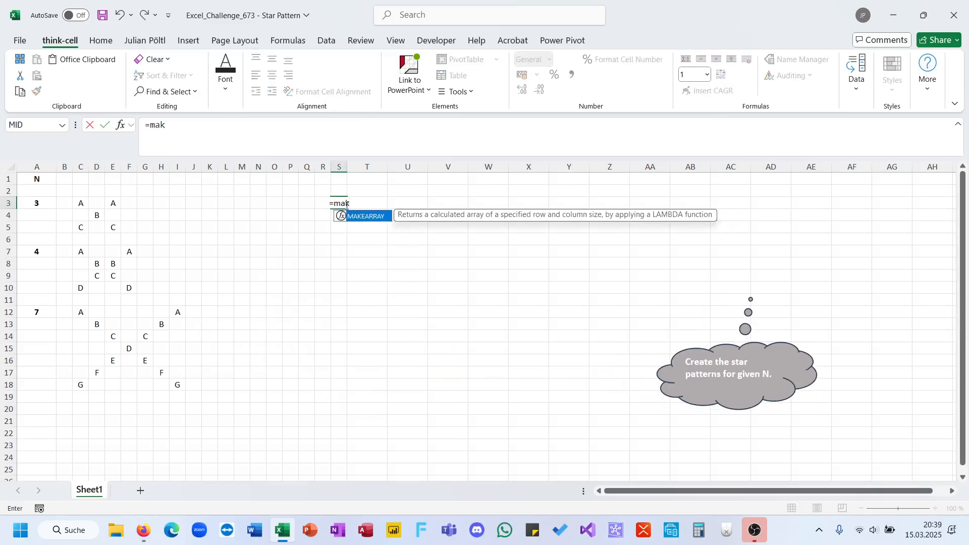
{"action": "key", "text": "Tab"}
{"action": "left_click", "coordinate": [52, 202]}
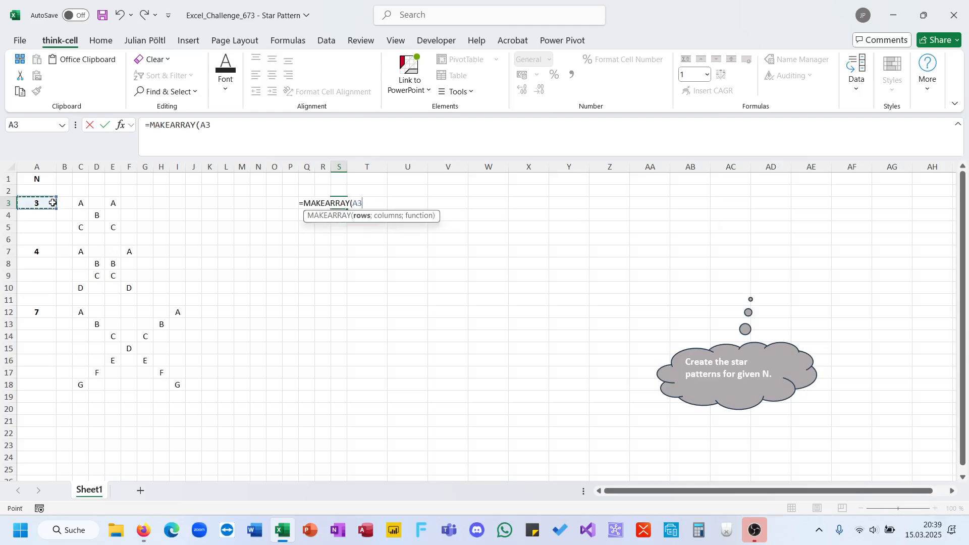
{"action": "type", "text": ";"}
{"action": "left_click", "coordinate": [52, 202]}
{"action": "type", "text": ";la"}
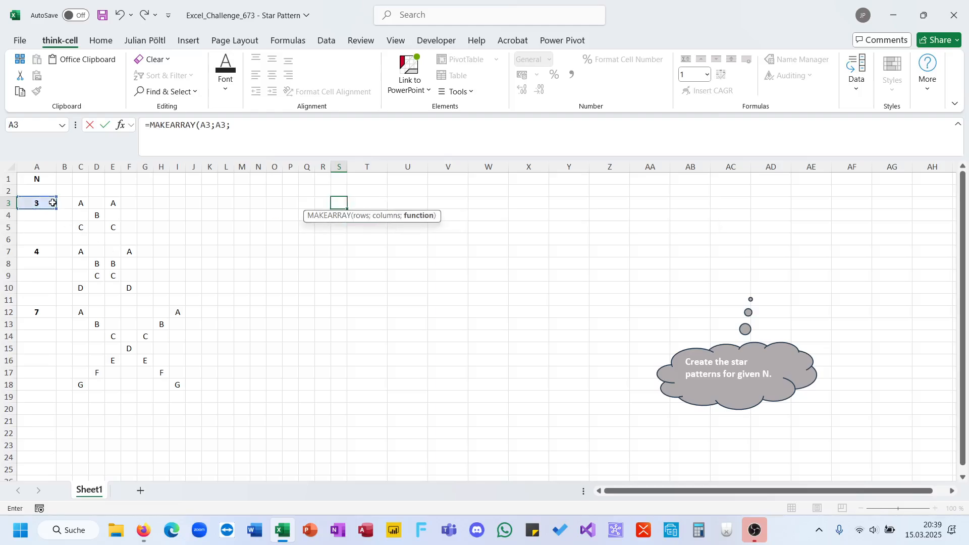
{"action": "key", "text": "Tab"}
{"action": "type", "text": "A;B;A"}
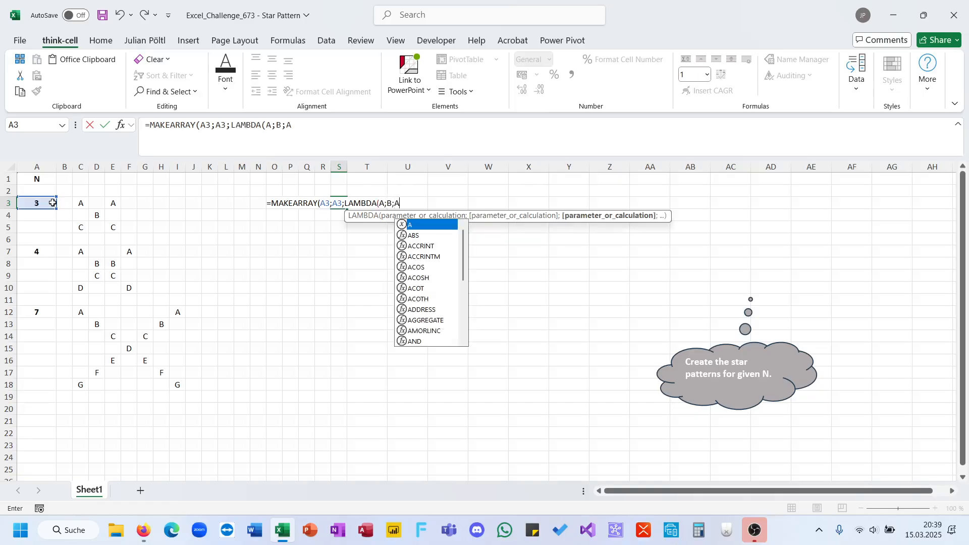
{"action": "type", "text": "))"}
{"action": "key", "text": "ctrl+Return"}
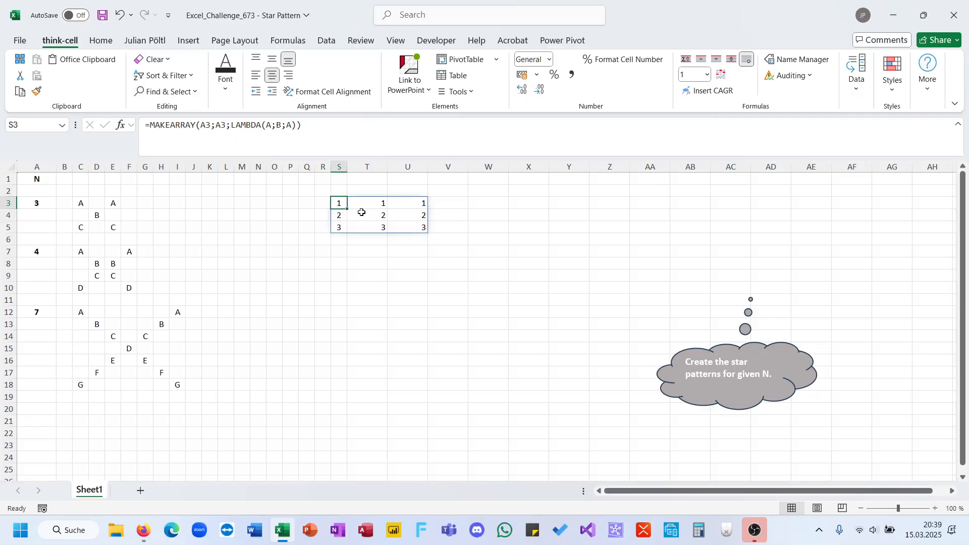
Change the LAMBDA calculation in the S3 formula to return B
{"action": "left_click", "coordinate": [292, 126]}
{"action": "key", "text": "BackSpace"}
{"action": "type", "text": "B"}
{"action": "key", "text": "Return"}
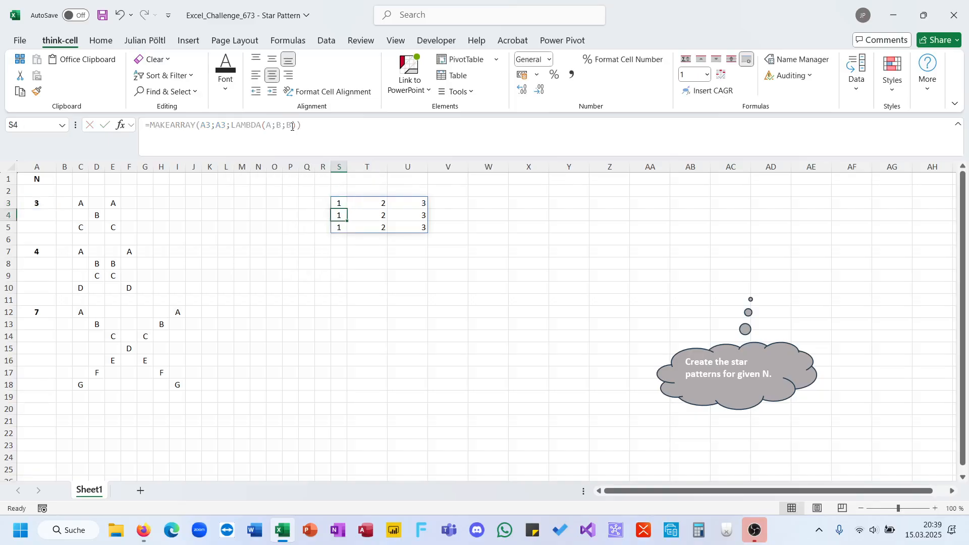
Set the LAMBDA calculation in S3 to A=B and fit the width of column S to its contents
{"action": "key", "text": "Up"}
{"action": "left_click", "coordinate": [293, 126]}
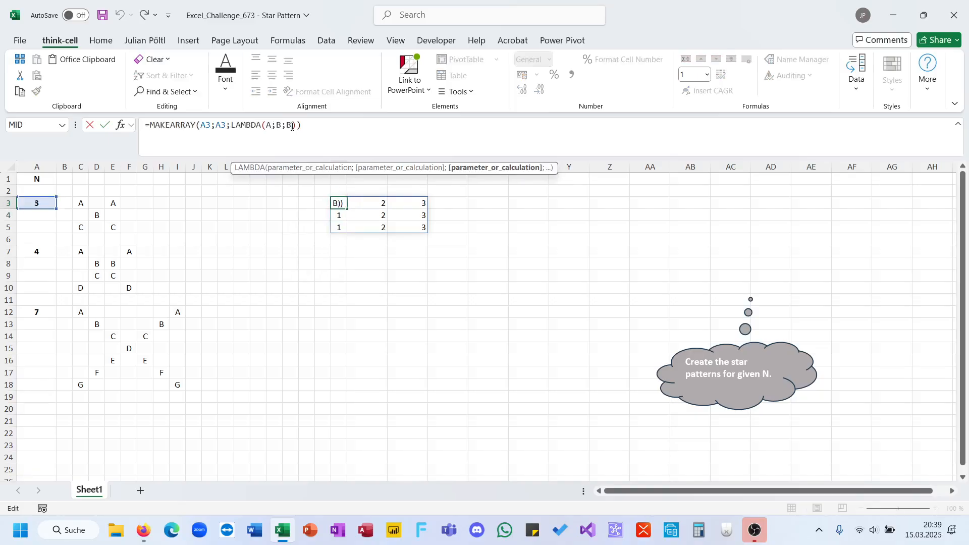
{"action": "key", "text": "BackSpace"}
{"action": "type", "text": "A=B"}
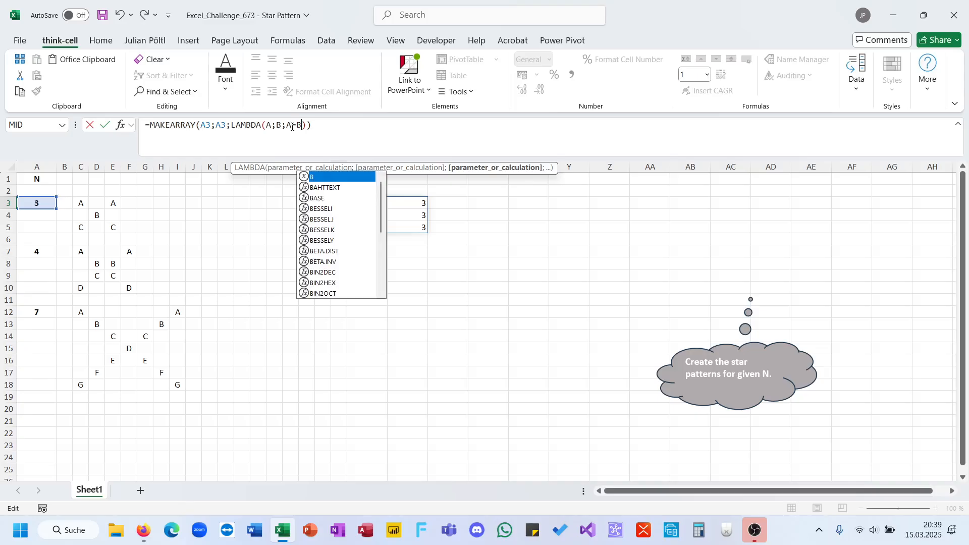
{"action": "key", "text": "ctrl+Return"}
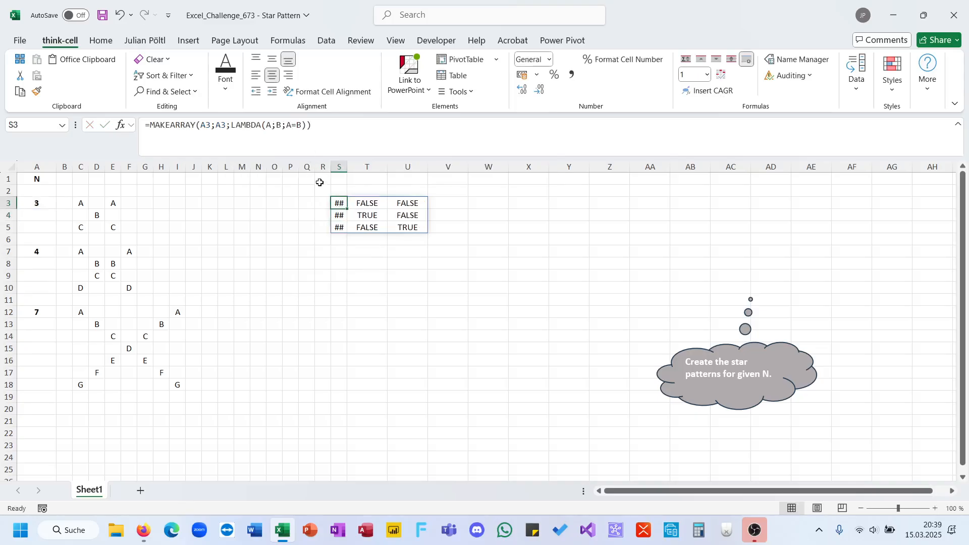
{"action": "double_click", "coordinate": [347, 167]}
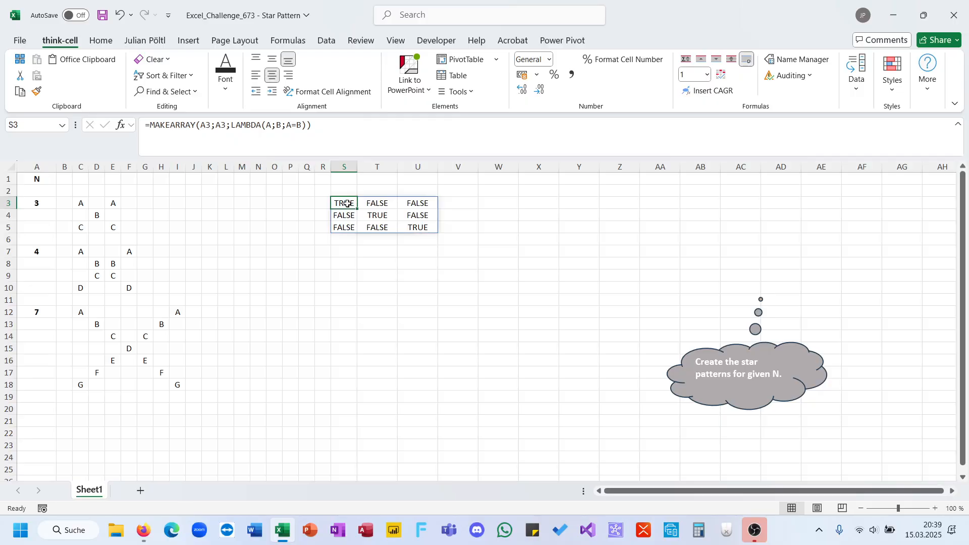
Wrap the A=B test in S3 in an IF that returns CHAR(64+A) when it is true
{"action": "left_click", "coordinate": [287, 125]}
{"action": "type", "text": "If(A=B"}
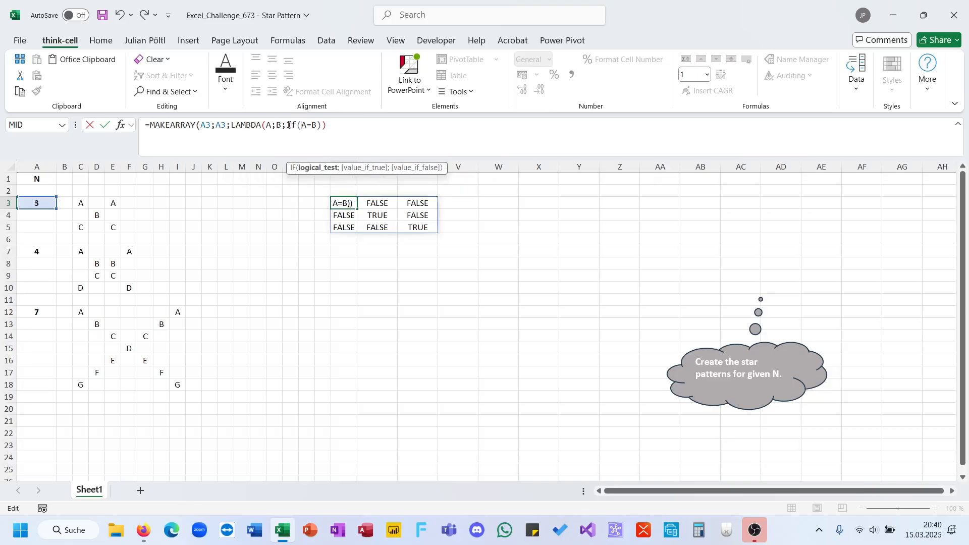
{"action": "type", "text": ";"}
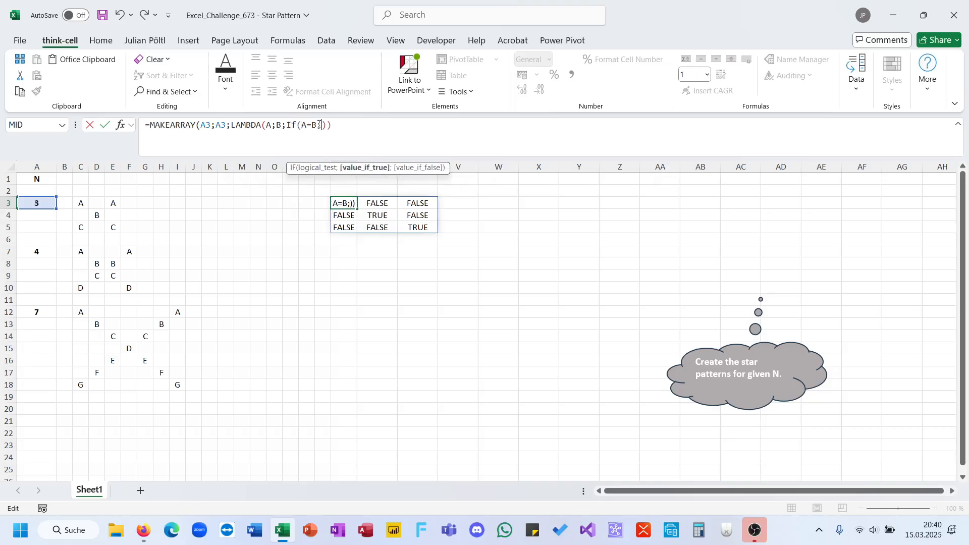
{"action": "type", "text": "Co"}
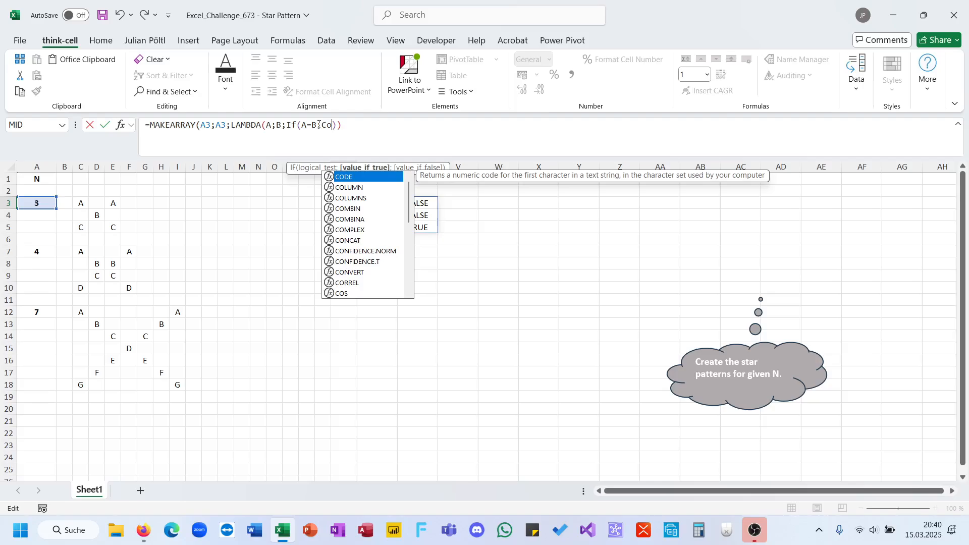
{"action": "key", "text": "BackSpace"}
{"action": "type", "text": "h"}
{"action": "key", "text": "Tab"}
{"action": "type", "text": "64+"}
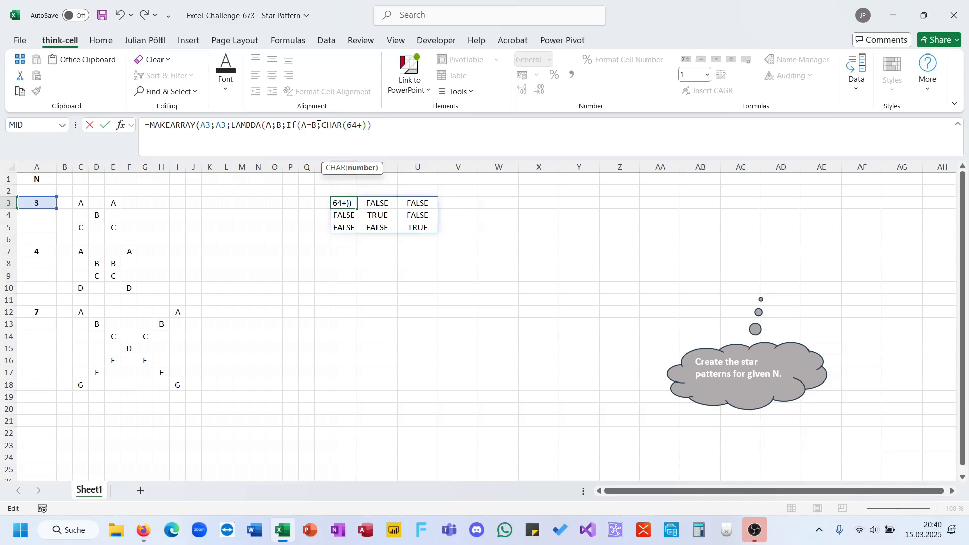
{"action": "type", "text": "A)"}
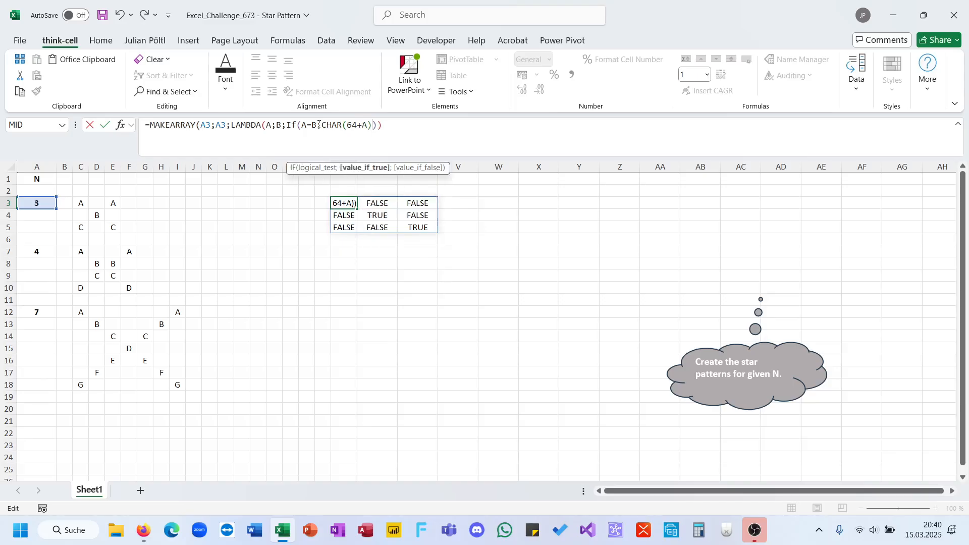
{"action": "key", "text": "ctrl+Return"}
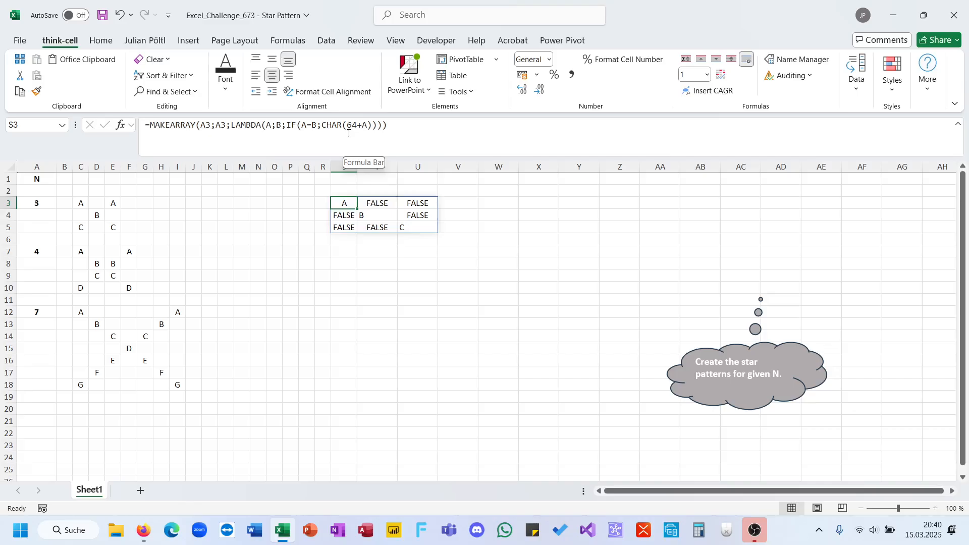
Examine the CHAR part of the formula and the diagonal cells S3, T4 and U5 of the array
{"action": "left_click", "coordinate": [348, 133]}
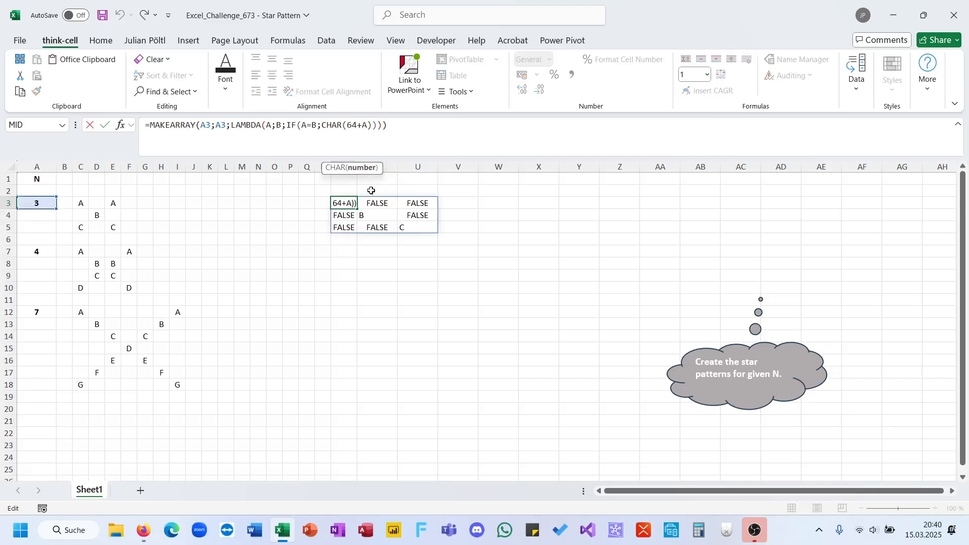
{"action": "key", "text": "Escape"}
{"action": "left_click", "coordinate": [373, 212]}
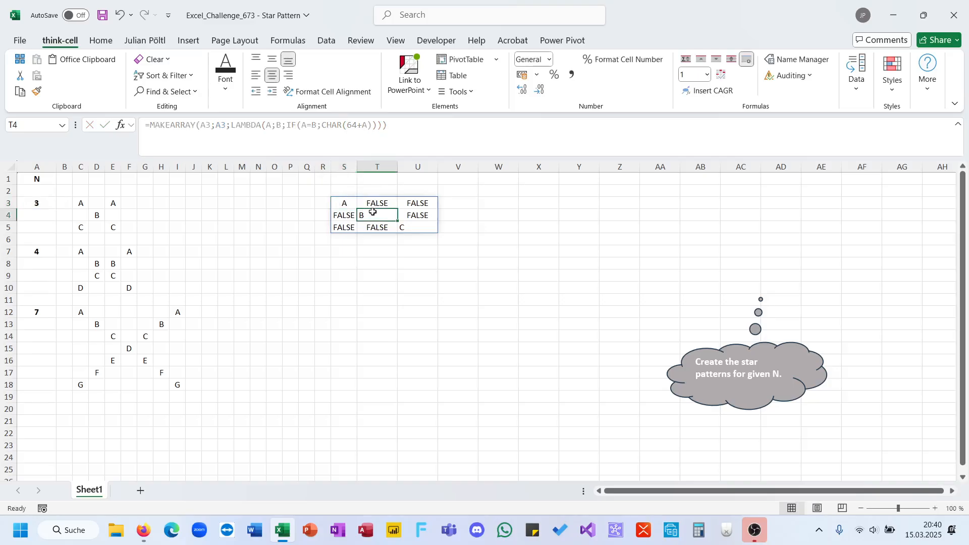
{"action": "left_click", "coordinate": [341, 203]}
{"action": "left_click", "coordinate": [382, 216]}
{"action": "left_click", "coordinate": [402, 227]}
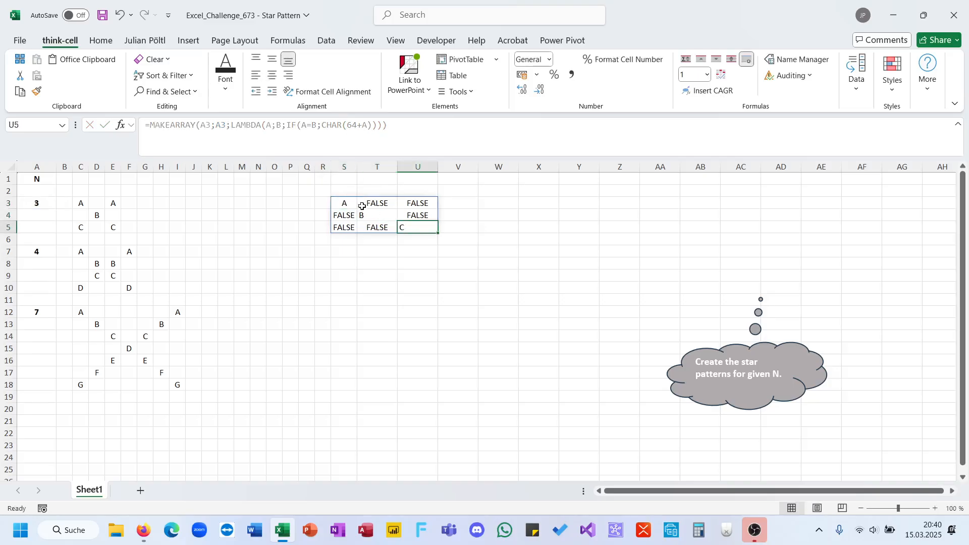
Wrap the S3 formula in LET with N defined as A3, and use N for both MAKEARRAY dimensions
{"action": "left_click", "coordinate": [351, 204]}
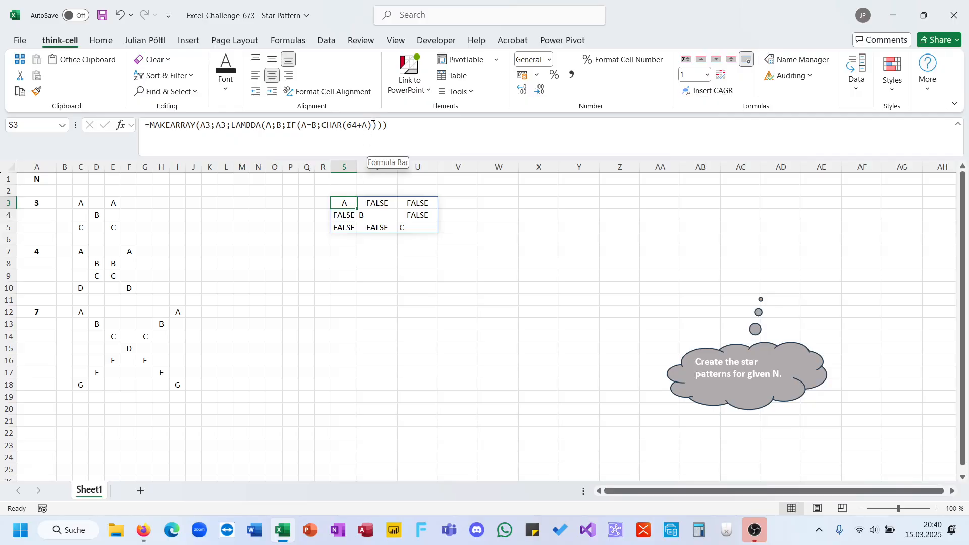
{"action": "left_click", "coordinate": [151, 125]}
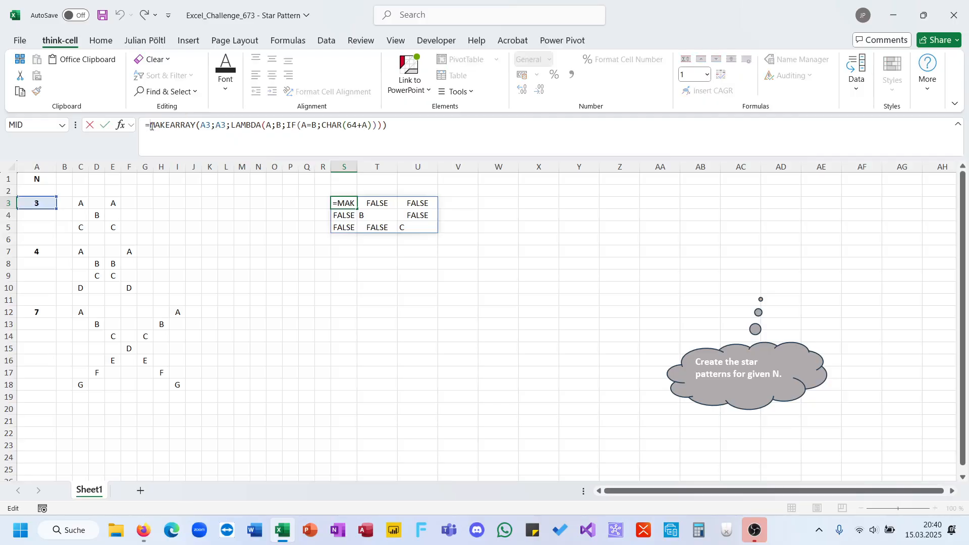
{"action": "type", "text": "let("}
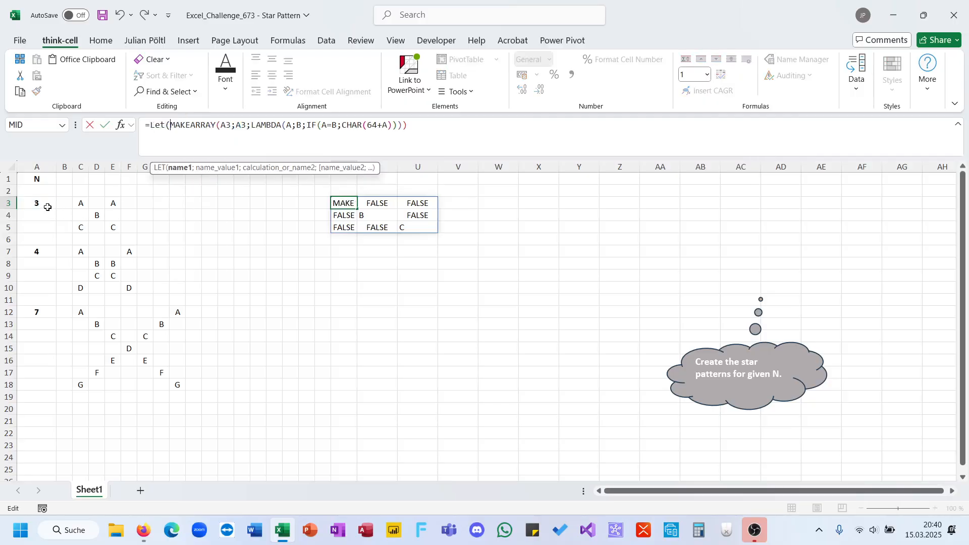
{"action": "type", "text": "N;"}
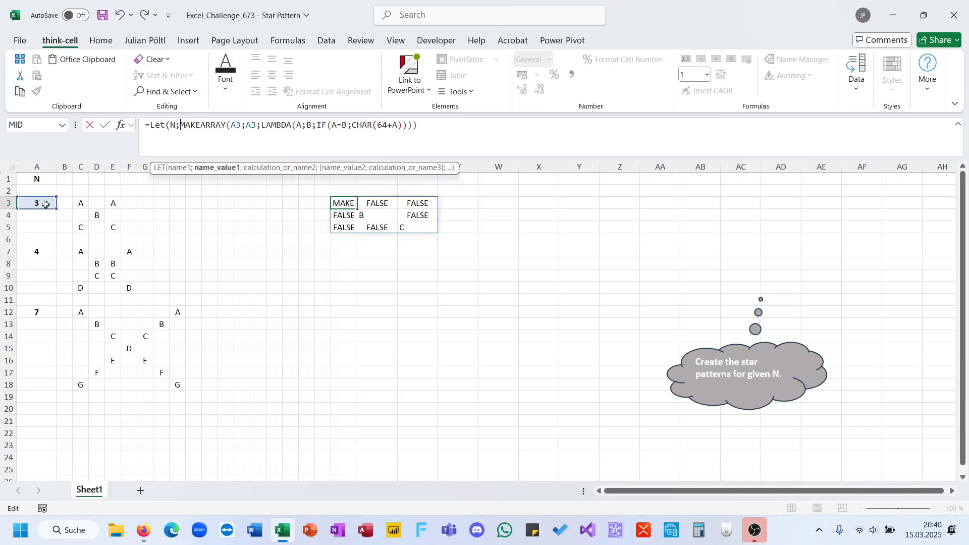
{"action": "left_click", "coordinate": [46, 205]}
{"action": "type", "text": ";"}
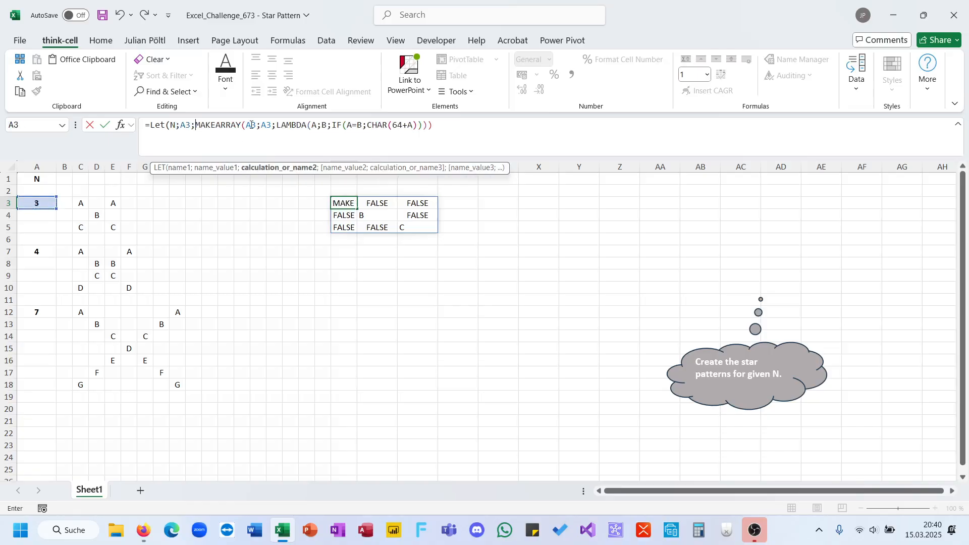
{"action": "double_click", "coordinate": [251, 124]}
{"action": "type", "text": "N"}
{"action": "double_click", "coordinate": [261, 125]}
{"action": "triple_click", "coordinate": [261, 124]}
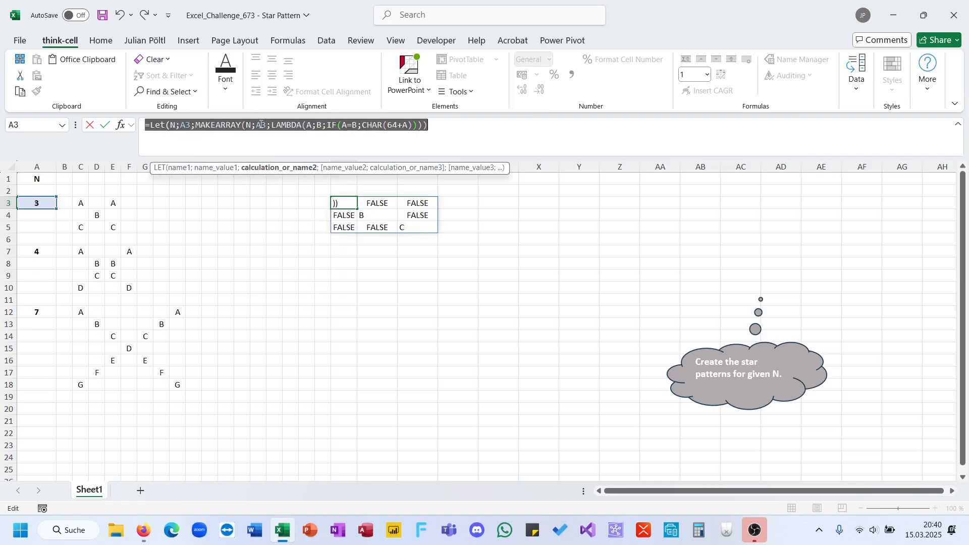
{"action": "double_click", "coordinate": [261, 125]}
{"action": "type", "text": "N"}
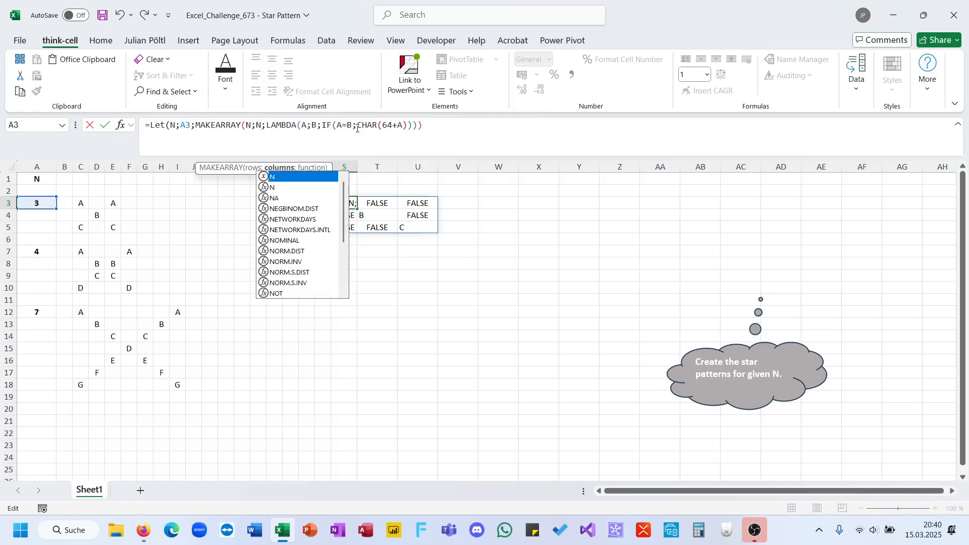
Extend the IF test in the S3 formula to an OR of A=B and B=N-A
{"action": "left_click", "coordinate": [339, 127]}
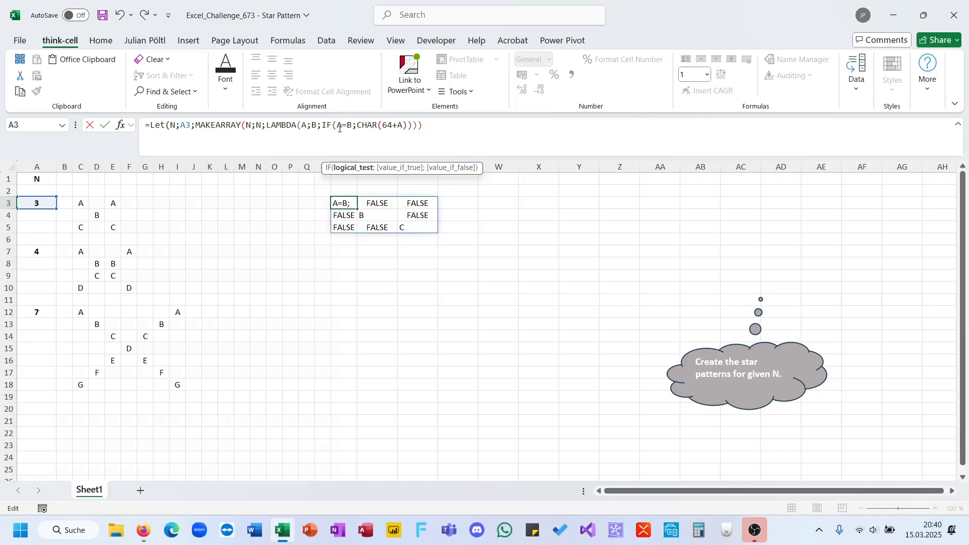
{"action": "type", "text": "Or(A=B"}
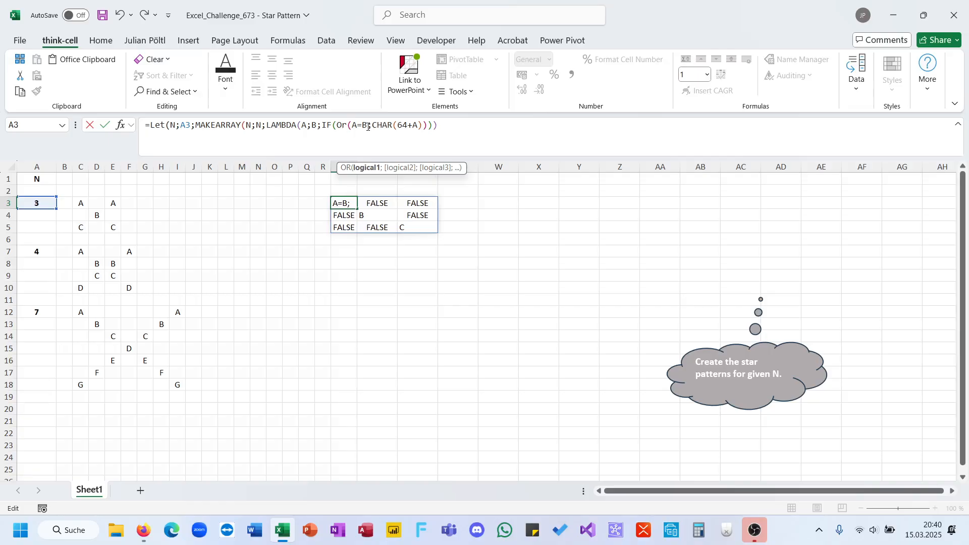
{"action": "type", "text": ";"}
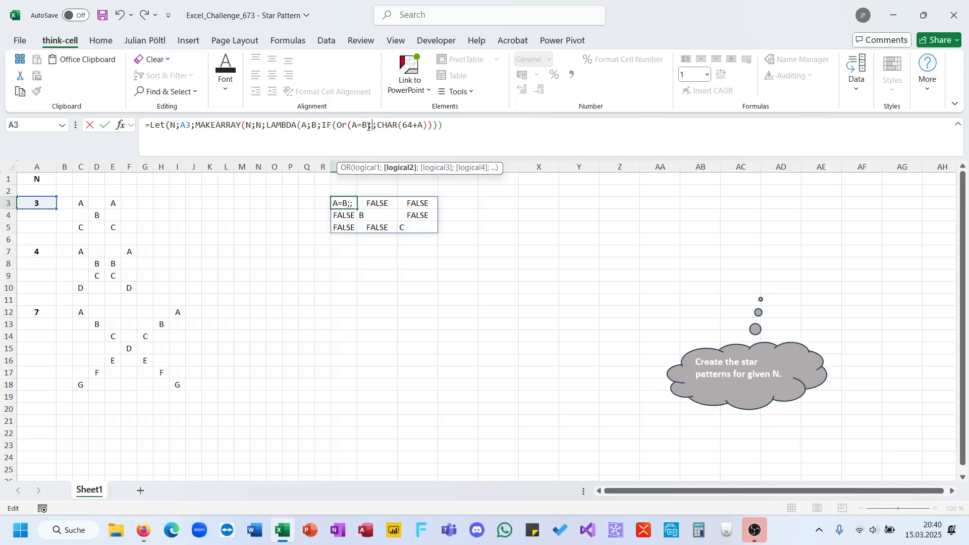
{"action": "type", "text": "B"}
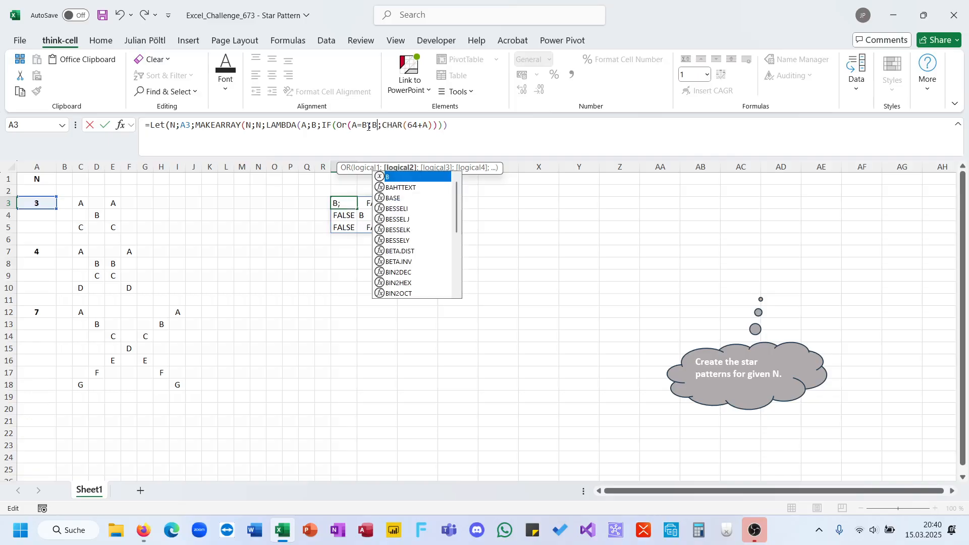
{"action": "type", "text": "="}
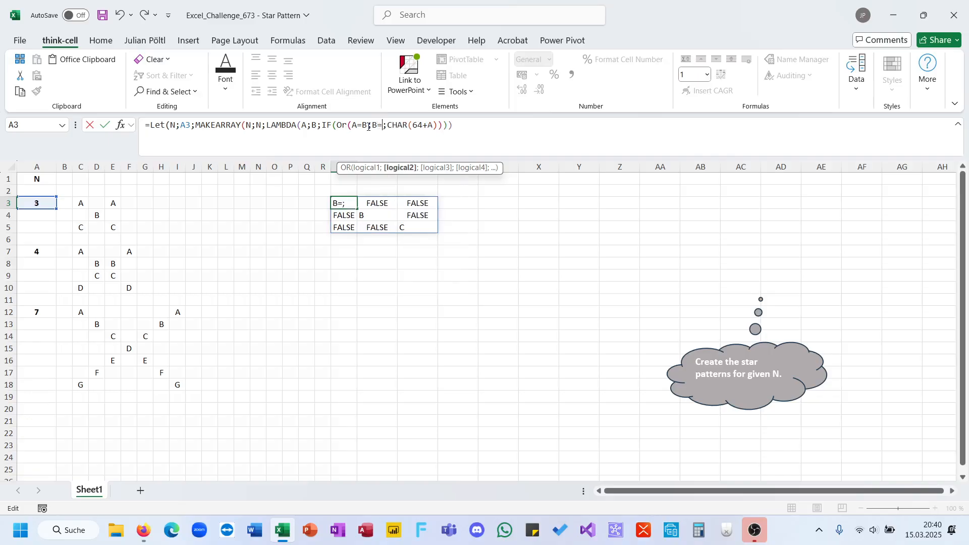
{"action": "type", "text": "§-A"}
{"action": "key", "text": "BackSpace"}
{"action": "key", "text": "BackSpace"}
{"action": "key", "text": "BackSpace"}
{"action": "type", "text": "N"}
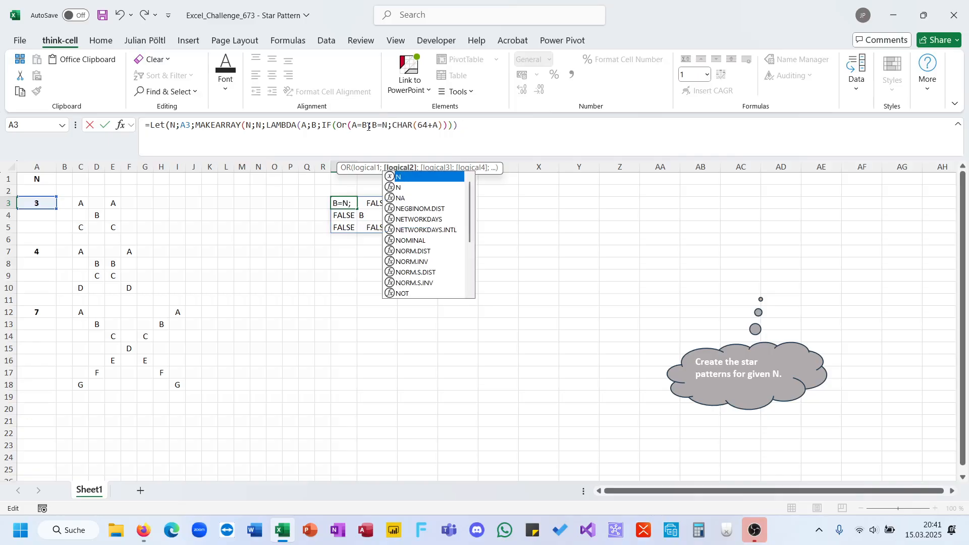
{"action": "type", "text": "-A"}
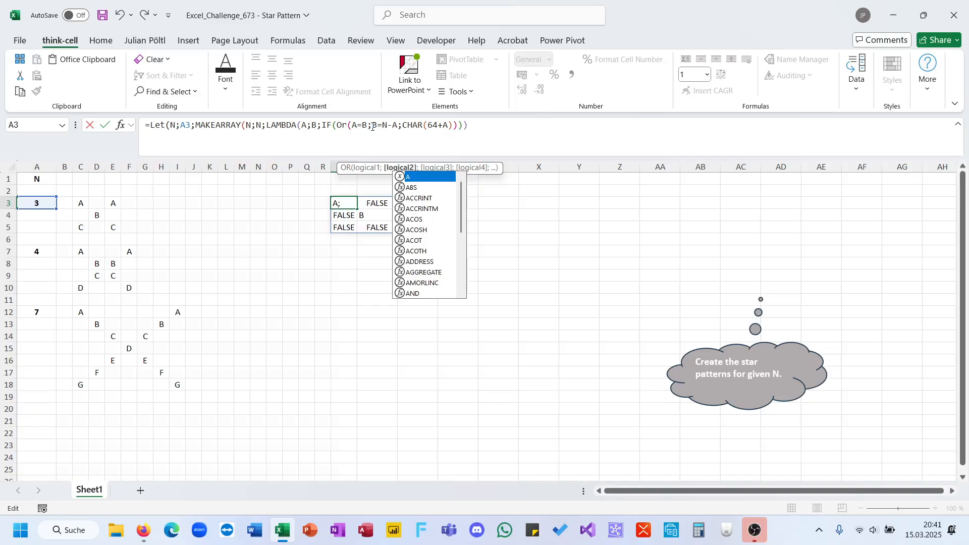
{"action": "type", "text": "))"}
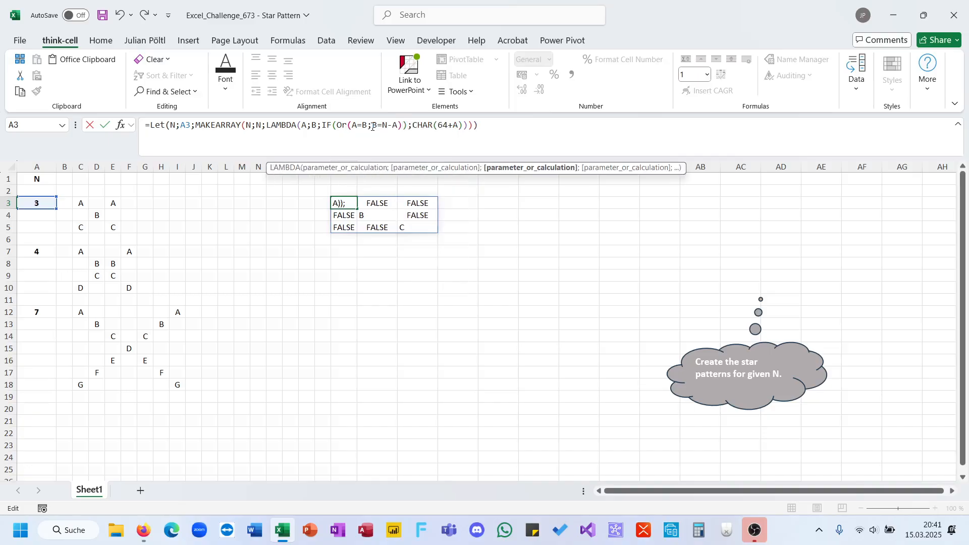
Close the OR test with a single parenthesis, complete the closing parentheses at the formula's end and commit it
{"action": "key", "text": "Return"}
{"action": "key", "text": "Return"}
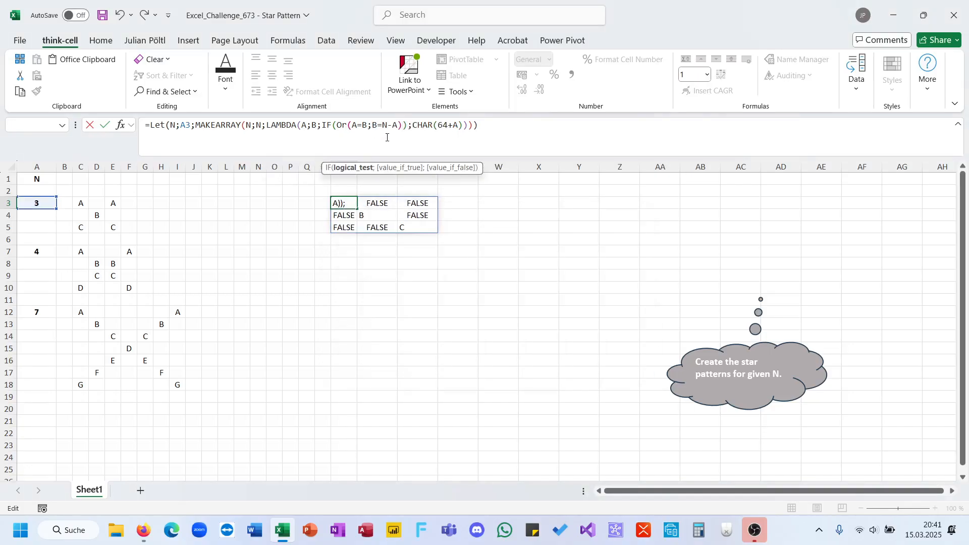
{"action": "key", "text": "BackSpace"}
{"action": "key", "text": "End"}
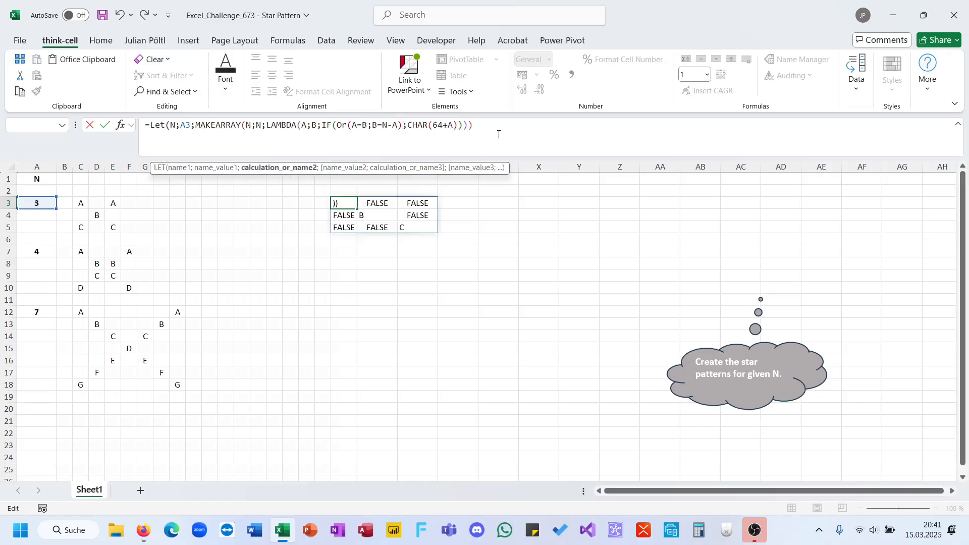
{"action": "type", "text": ")"}
{"action": "key", "text": "Return"}
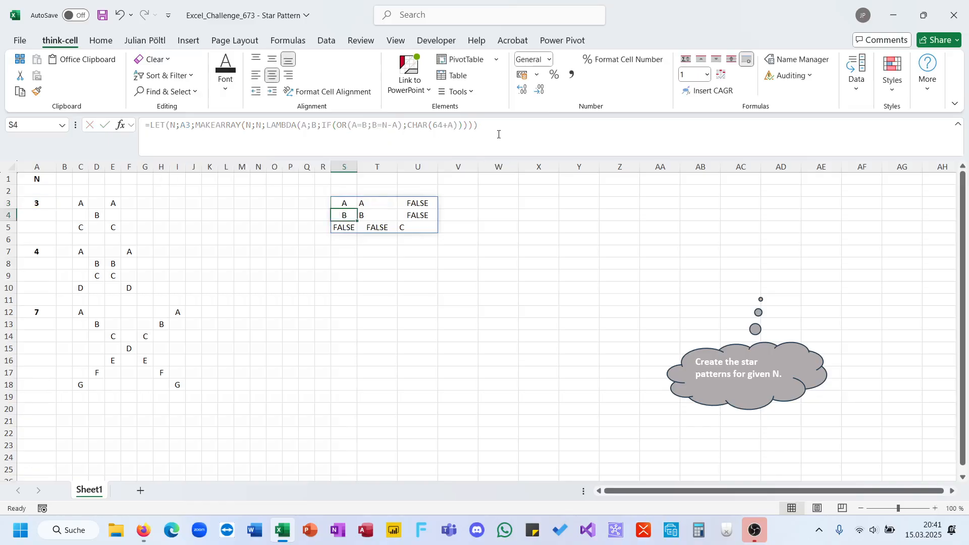
Change the second OR condition in the S3 formula to B=N-A+1
{"action": "left_click", "coordinate": [396, 126]}
{"action": "type", "text": "+1"}
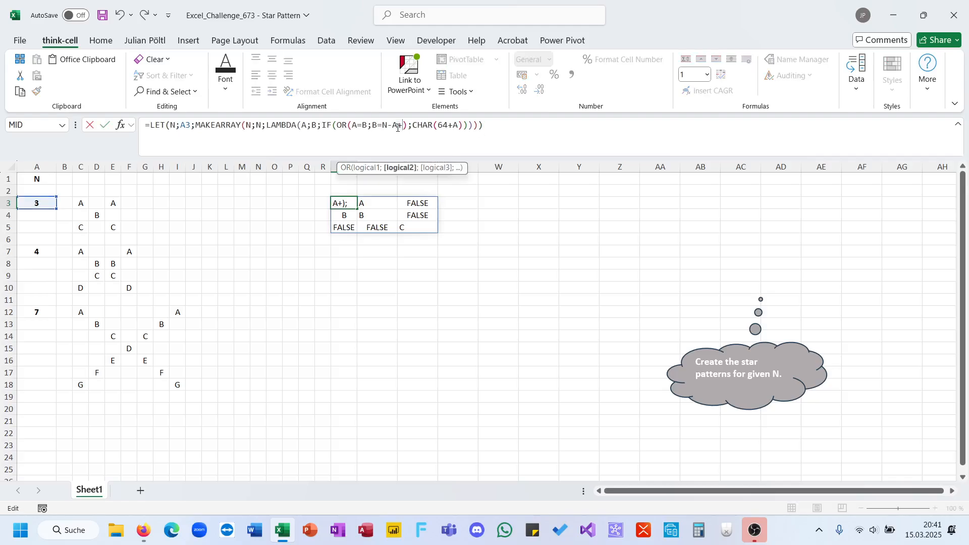
{"action": "key", "text": "Return"}
{"action": "key", "text": "Up"}
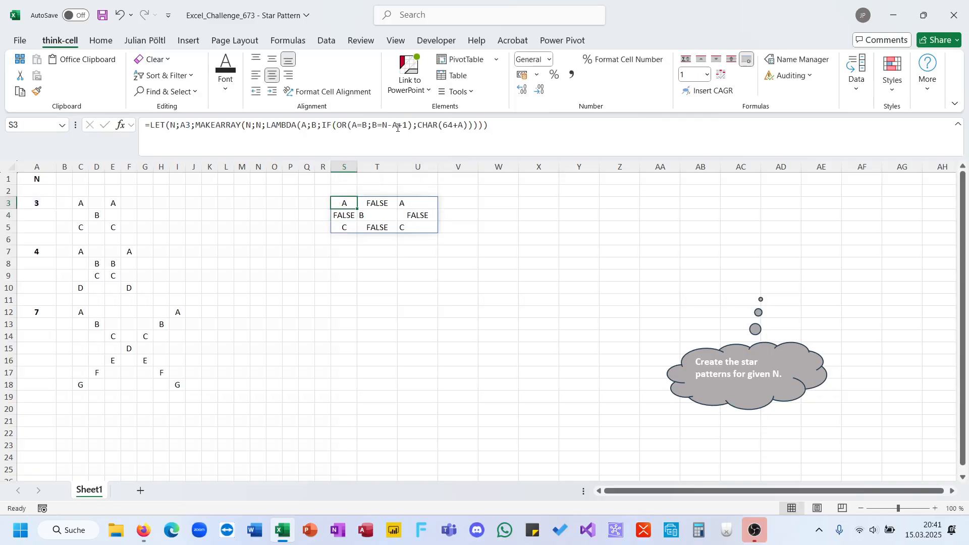
Add an empty string "" as the value if false of the IF in the S3 formula
{"action": "left_click", "coordinate": [476, 126]}
{"action": "type", "text": ")"}
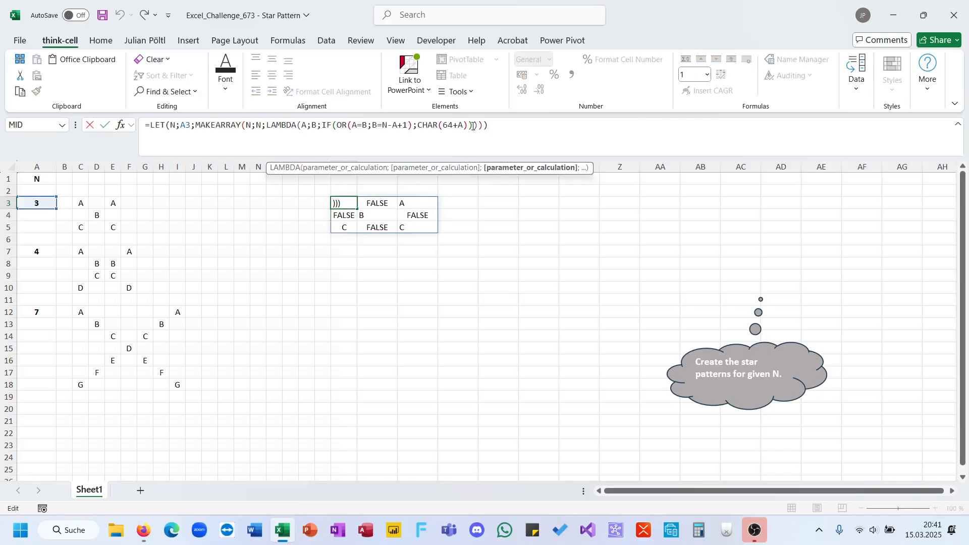
{"action": "key", "text": "Left"}
{"action": "type", "text": ";\"\""}
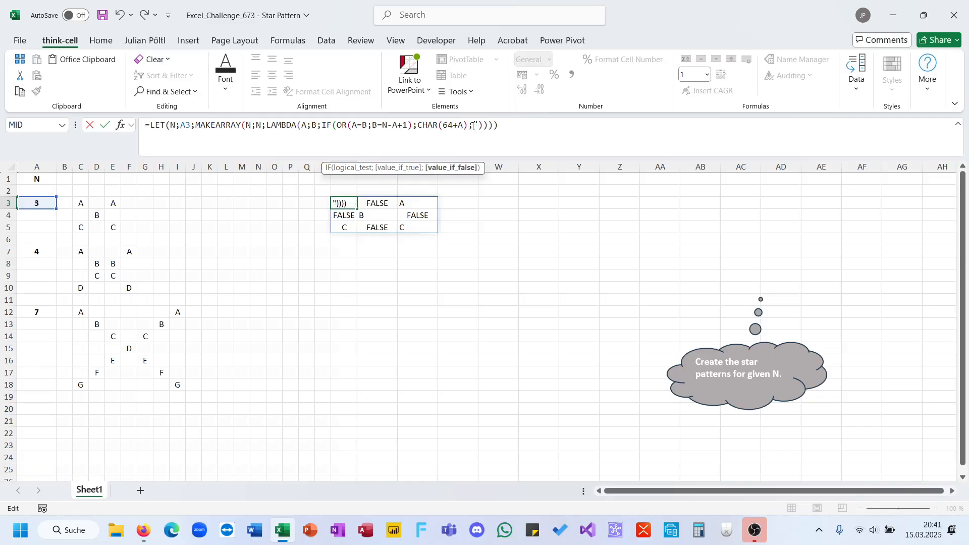
{"action": "key", "text": "Return"}
{"action": "key", "text": "Up"}
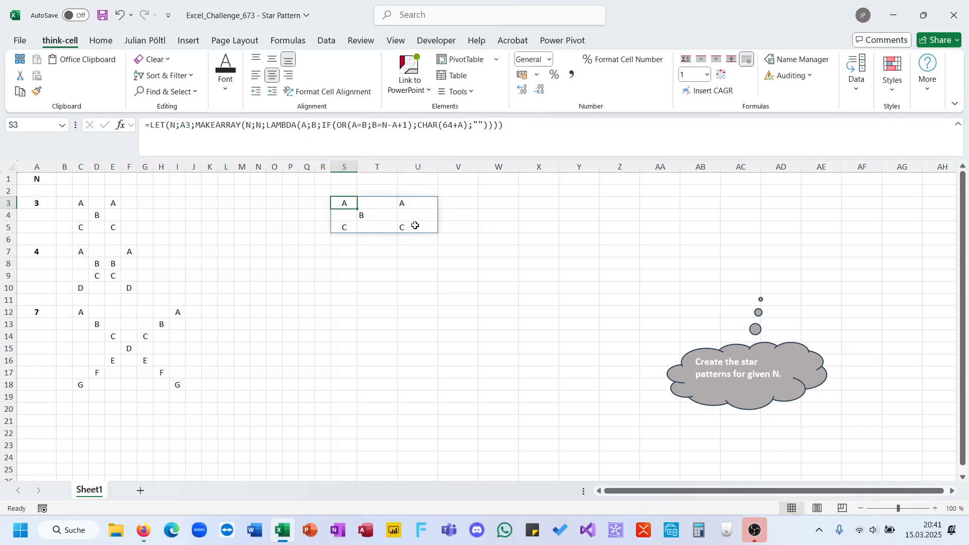
Examine the S3:U5 letter pattern and the B=N-A+1 condition in its formula
{"action": "left_click_drag", "start_coordinate": [414, 225], "coordinate": [347, 205]}
{"action": "left_click", "coordinate": [346, 228]}
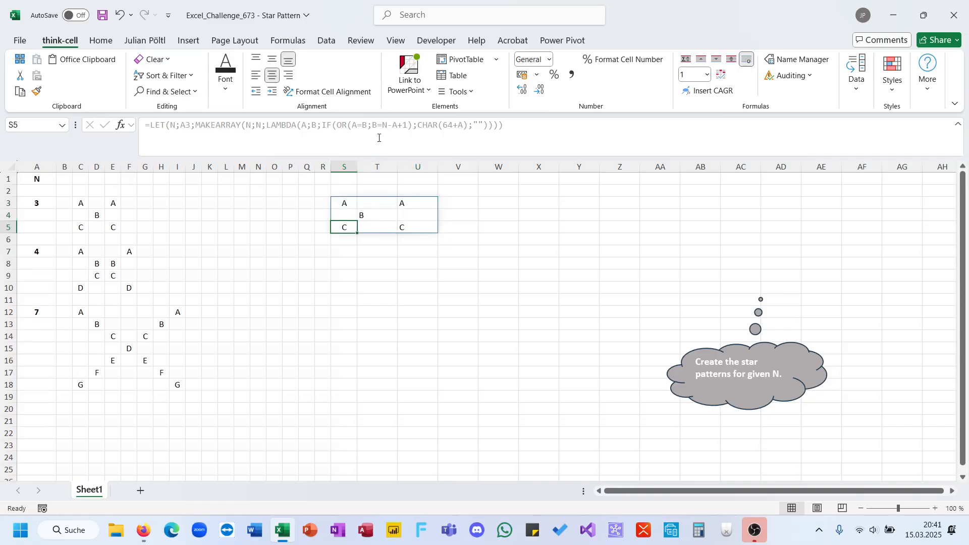
{"action": "left_click", "coordinate": [342, 205]}
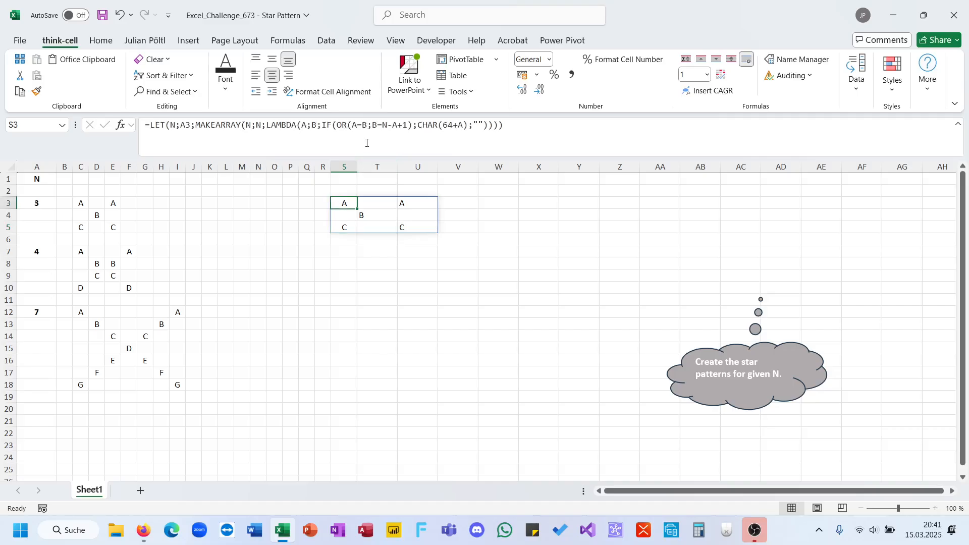
{"action": "left_click_drag", "start_coordinate": [372, 126], "coordinate": [407, 128]}
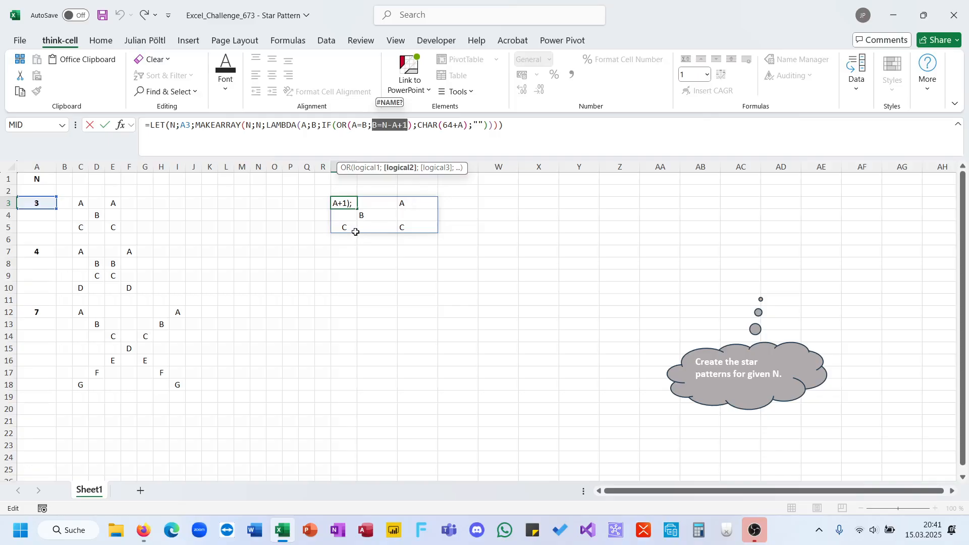
{"action": "key", "text": "Escape"}
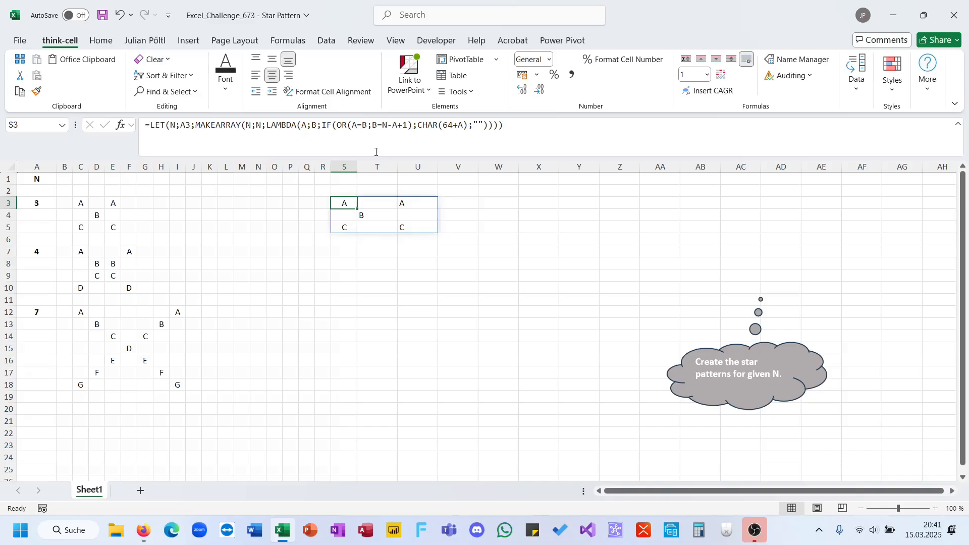
Centre the S3:U5 array horizontally and copy it to S7 and S12 for the other two N values
{"action": "left_click_drag", "start_coordinate": [404, 225], "coordinate": [346, 201]}
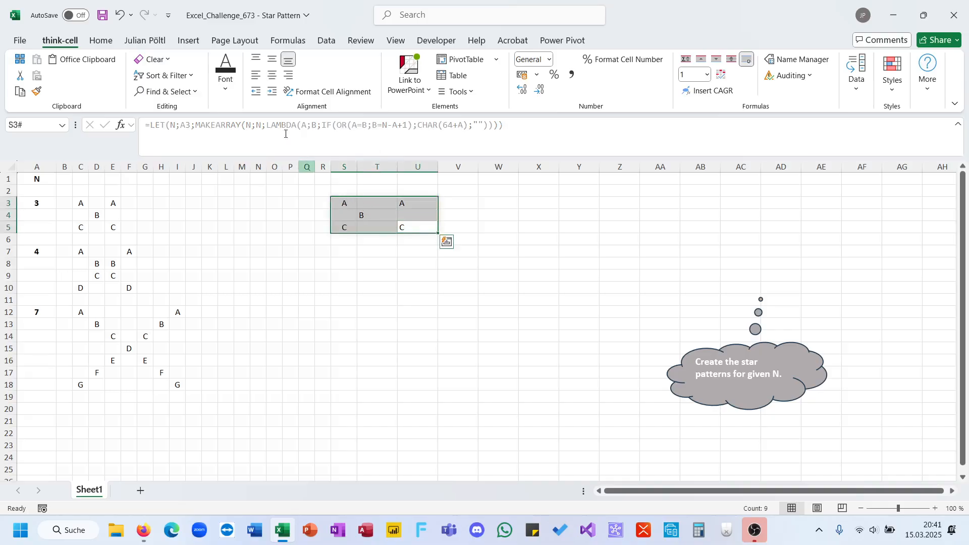
{"action": "left_click", "coordinate": [270, 76]}
{"action": "key", "text": "ctrl+c"}
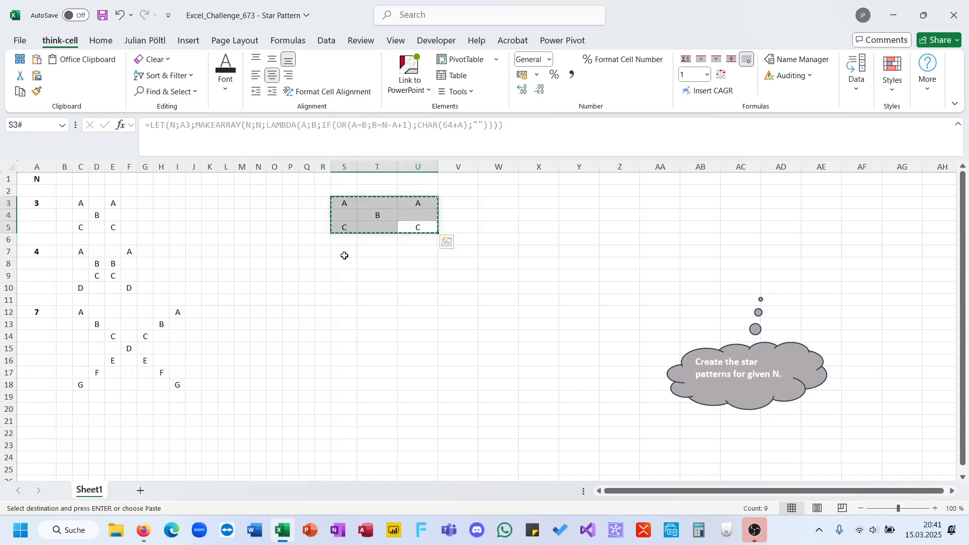
{"action": "left_click", "coordinate": [346, 252]}
{"action": "key", "text": "ctrl+v"}
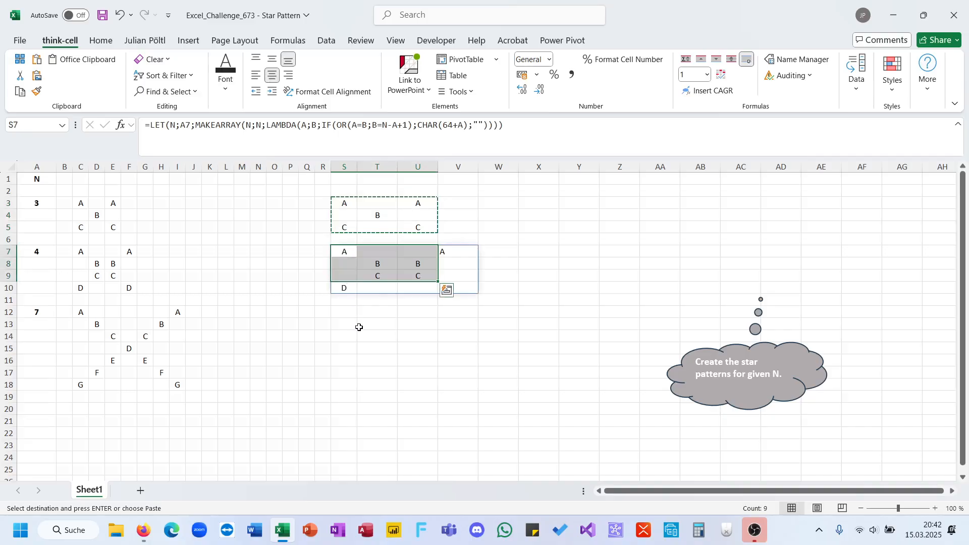
{"action": "left_click", "coordinate": [359, 325]}
{"action": "left_click", "coordinate": [343, 313]}
{"action": "key", "text": "ctrl+v"}
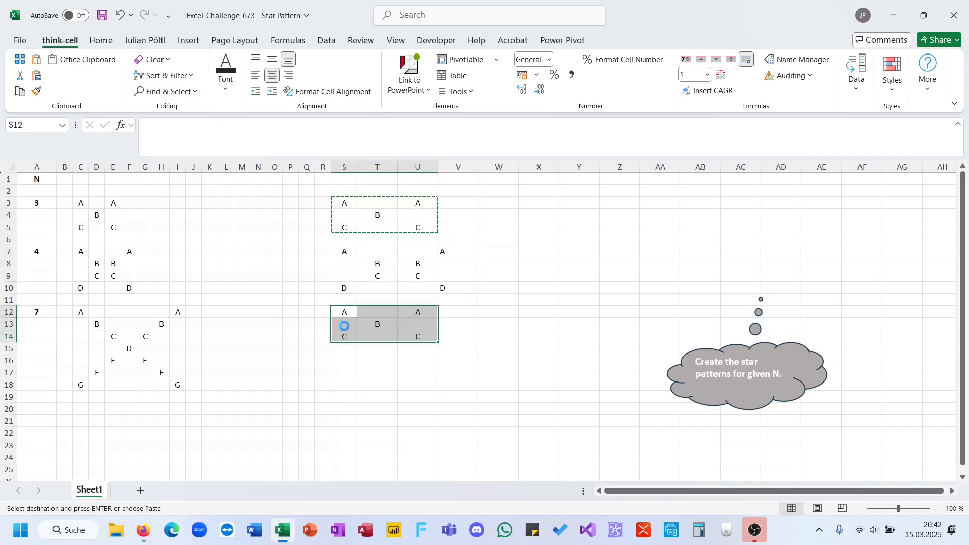
{"action": "left_click", "coordinate": [355, 373]}
{"action": "key", "text": "Escape"}
{"action": "left_click", "coordinate": [450, 422]}
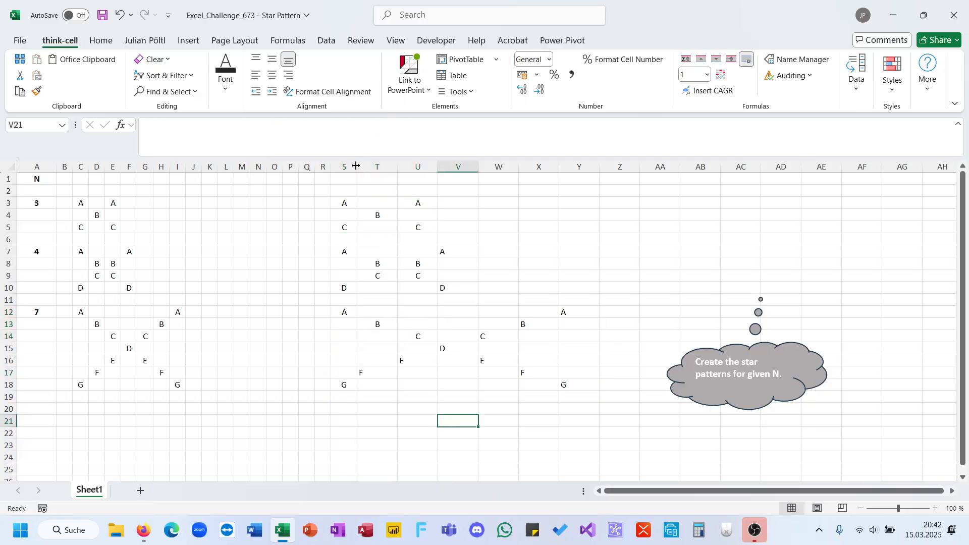
Fit columns S to Y to their contents and set them to middle vertical alignment with horizontal centring turned off
{"action": "left_click_drag", "start_coordinate": [353, 167], "coordinate": [598, 163]}
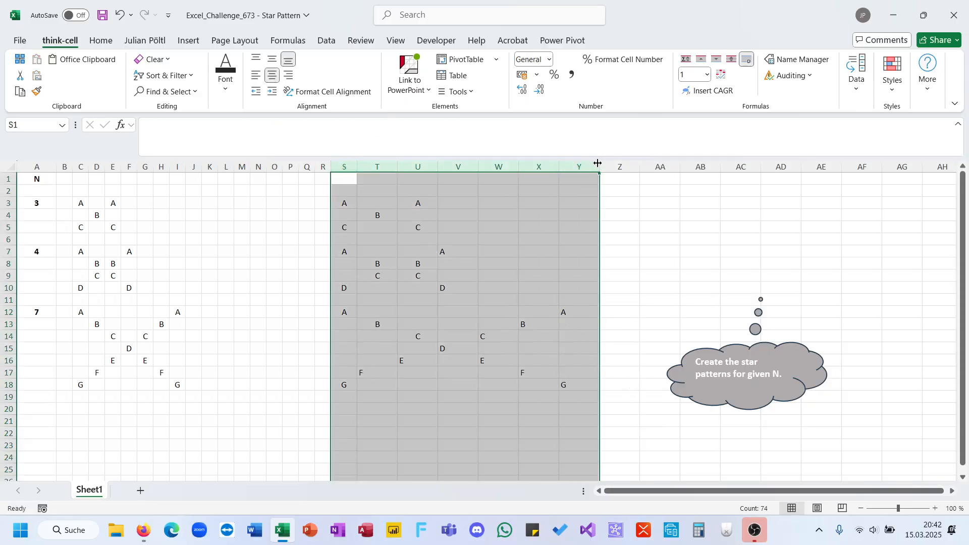
{"action": "double_click", "coordinate": [598, 163]}
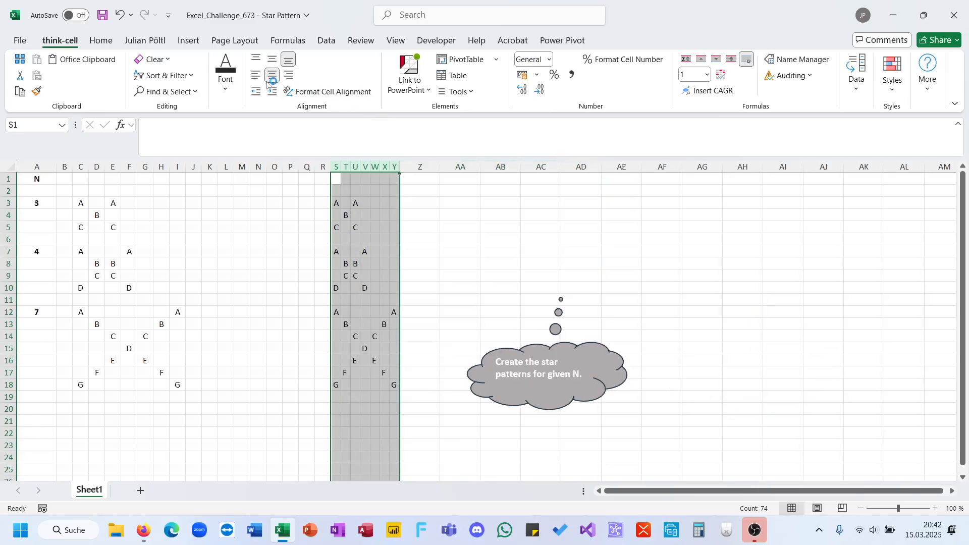
{"action": "left_click", "coordinate": [273, 59]}
{"action": "left_click", "coordinate": [272, 75]}
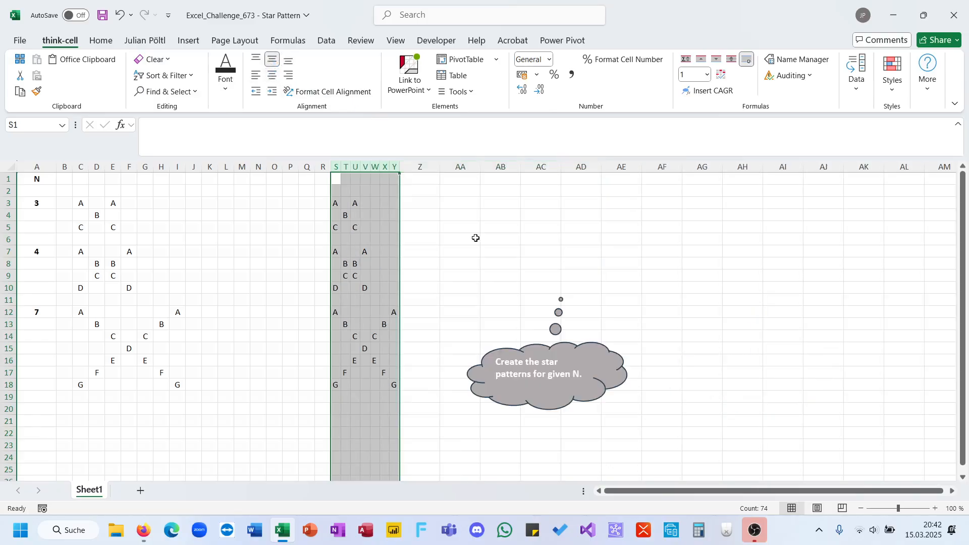
{"action": "left_click", "coordinate": [476, 238]}
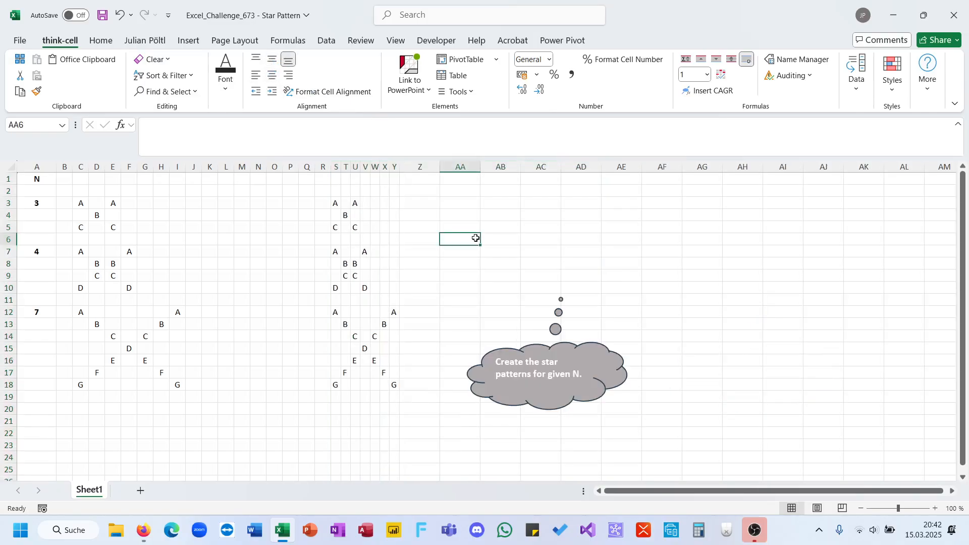
{"action": "left_click", "coordinate": [697, 326]}
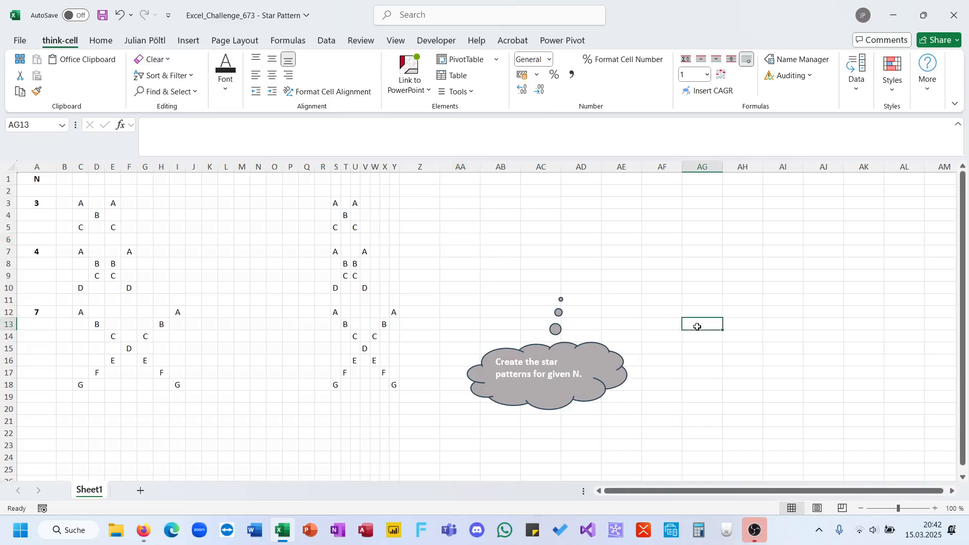
{"action": "left_click", "coordinate": [756, 532]}
{"action": "left_click", "coordinate": [532, 374]}
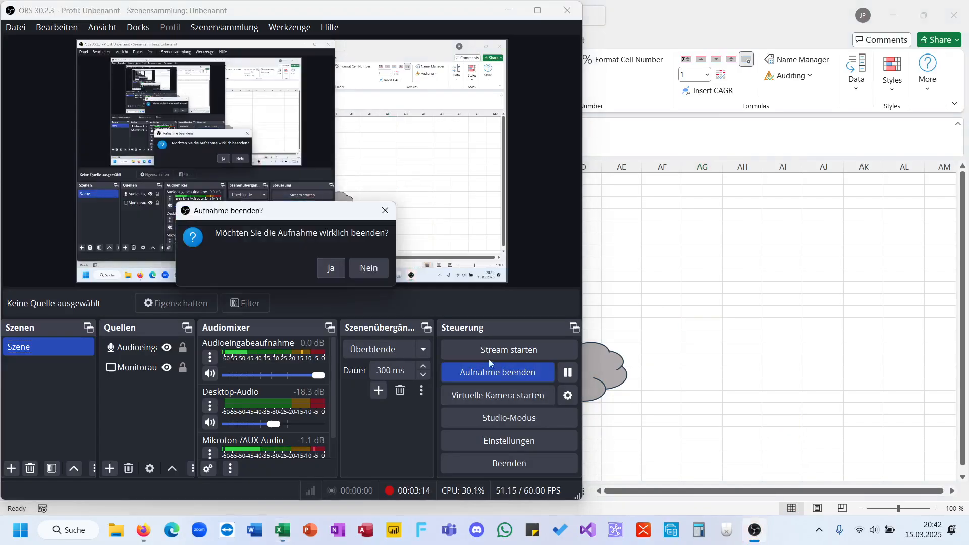